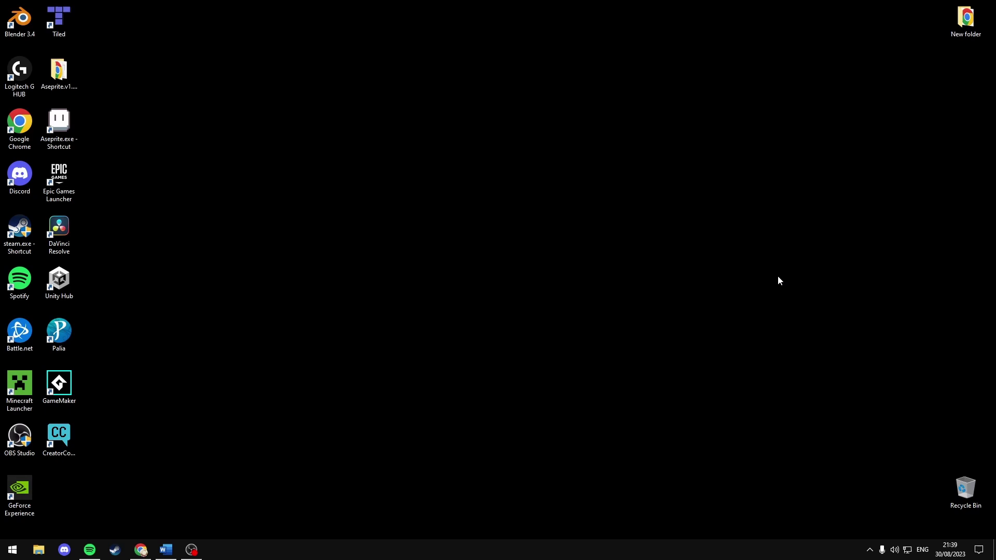
Launch Discord from Start search as administrator, showing the BLACK CAT welcome channel.
key(super)
text(discor)
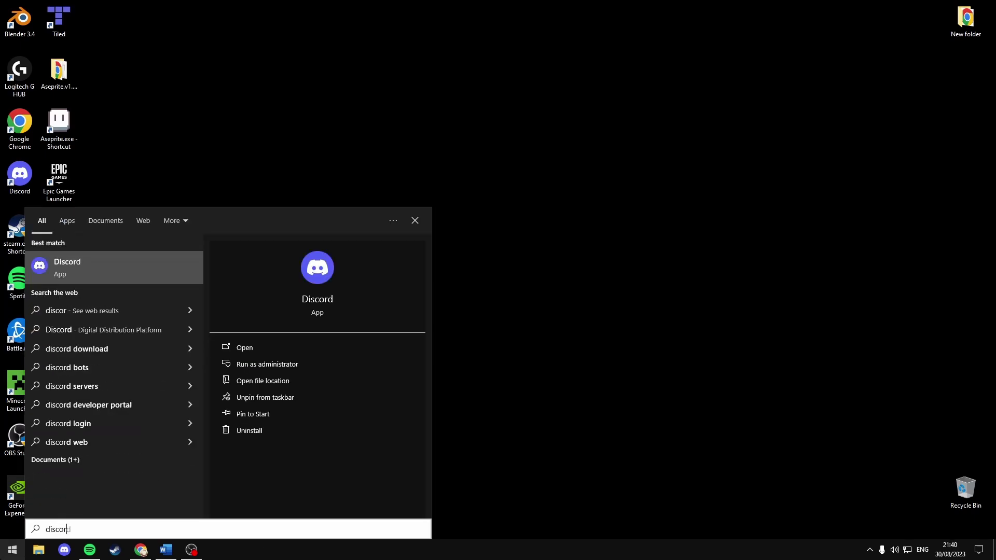
text(d)
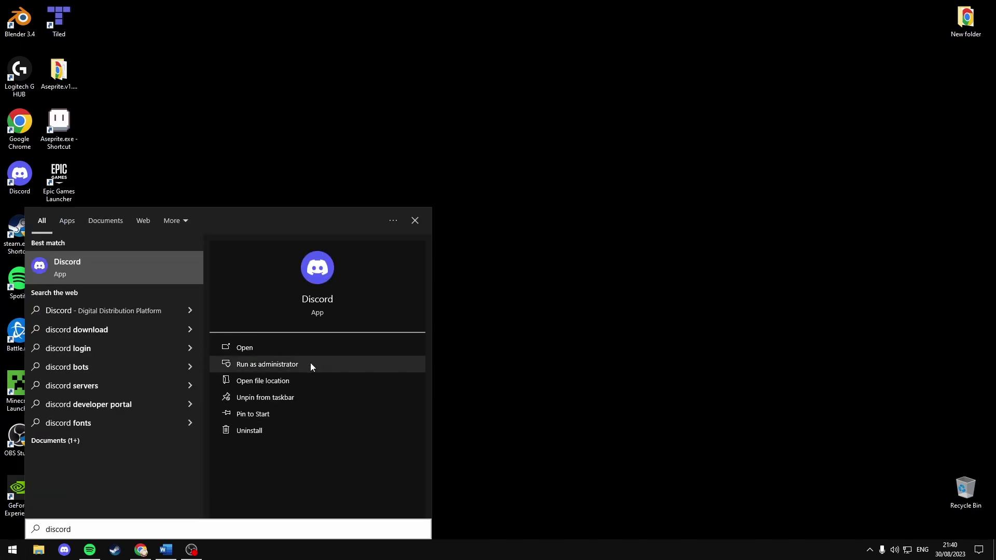
click(310, 363)
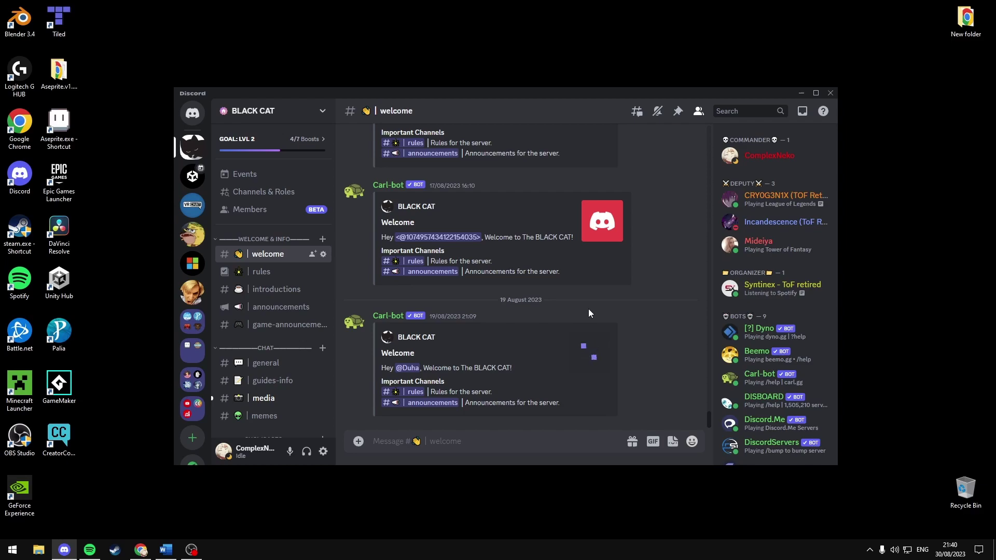
Set the Discord Start Menu shortcut's compatibility option to always run as administrator.
key(super)
text(dis)
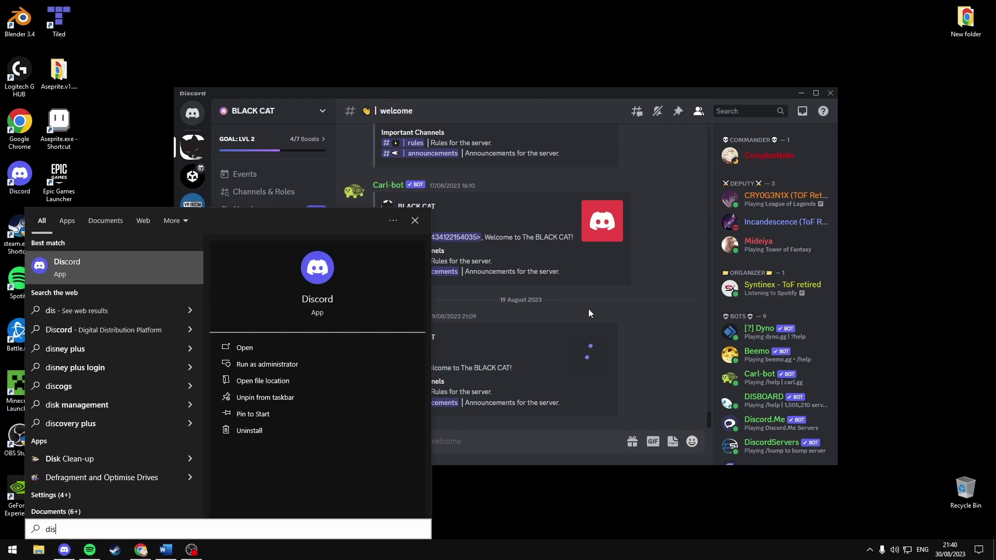
click(296, 380)
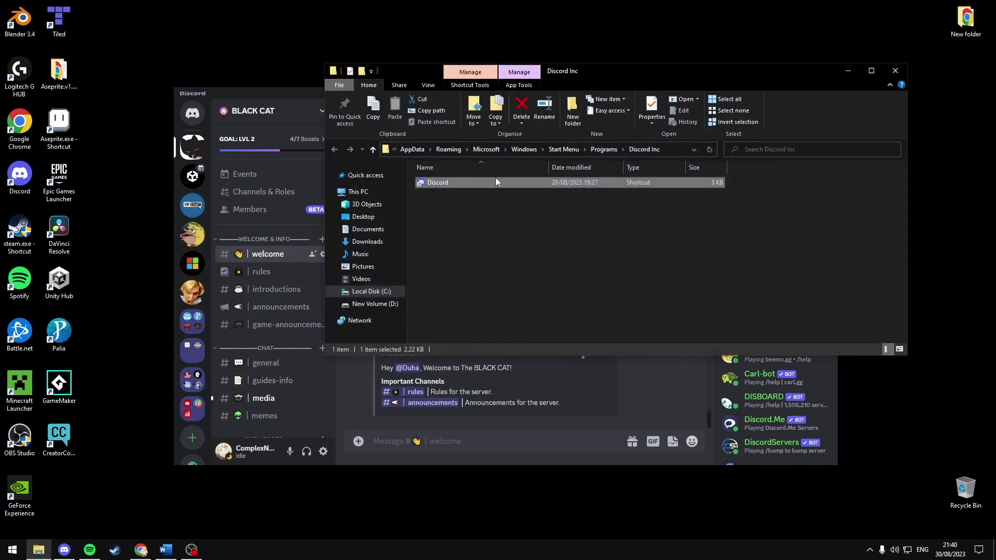
right_click(496, 182)
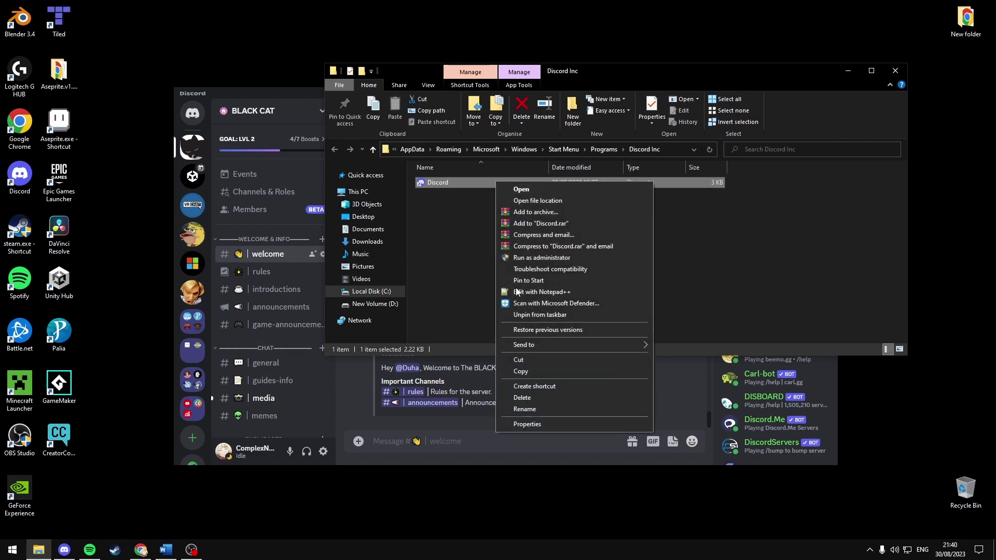
click(526, 424)
click(643, 221)
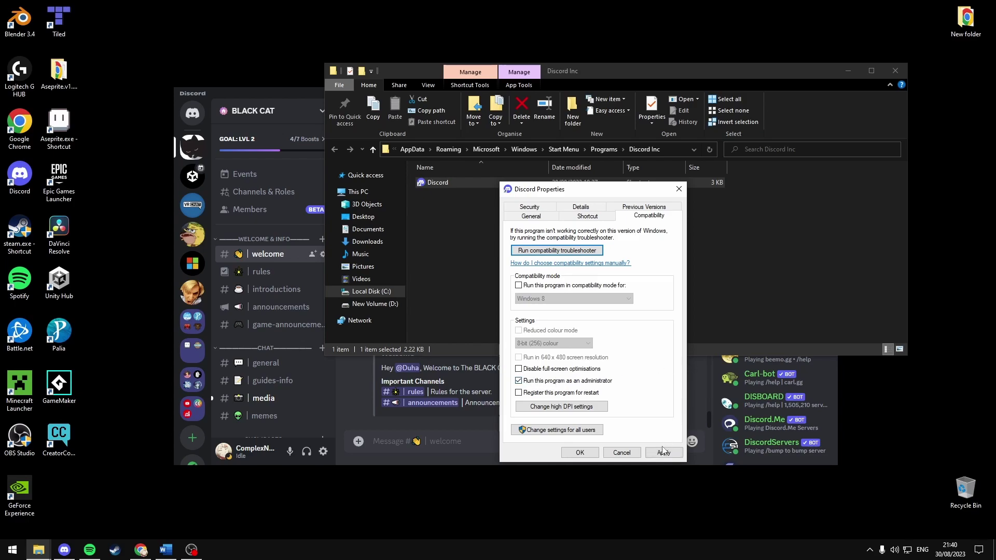
click(664, 453)
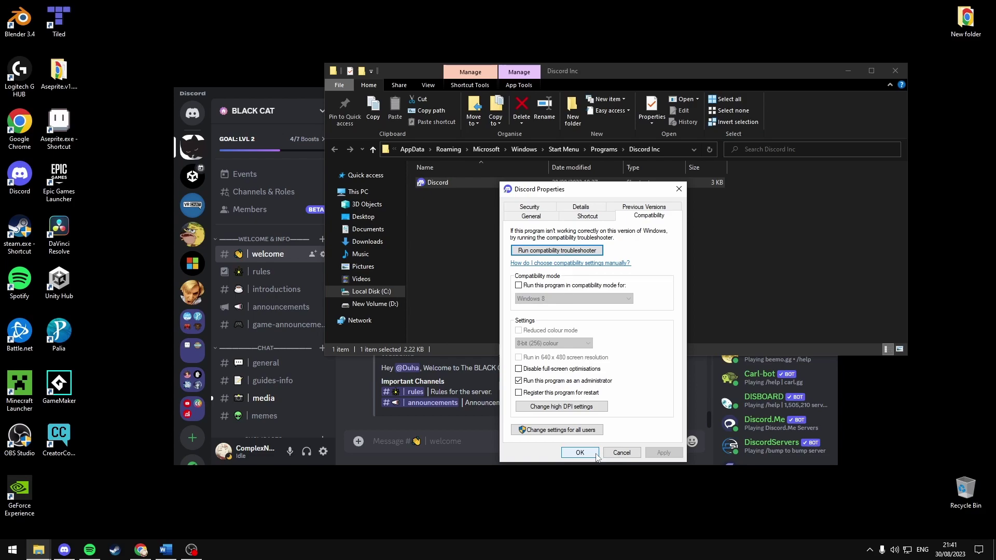
Close the shortcut properties, then disable advanced screen capture and experimental application audio capture.
click(579, 452)
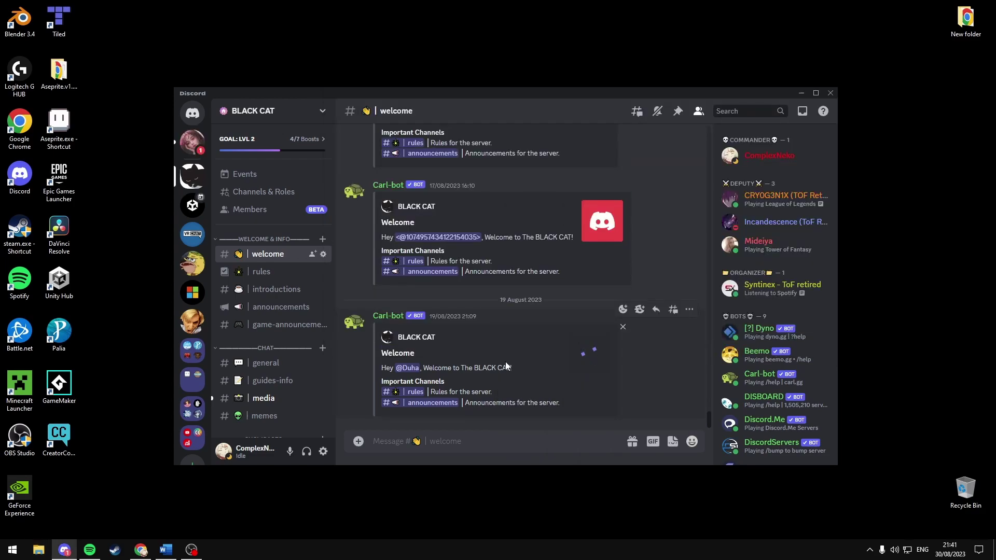
click(323, 451)
scroll(331, 407, down, 1)
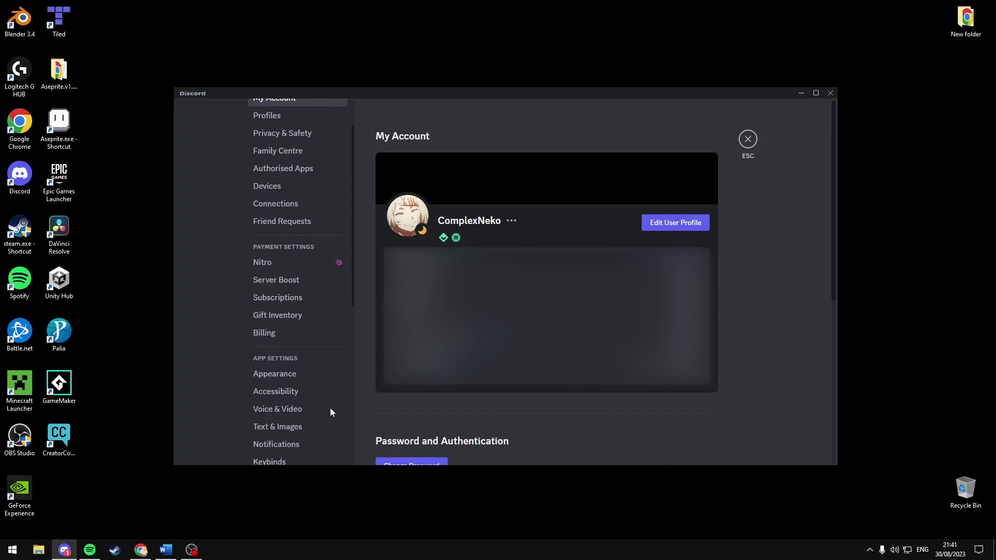
click(319, 410)
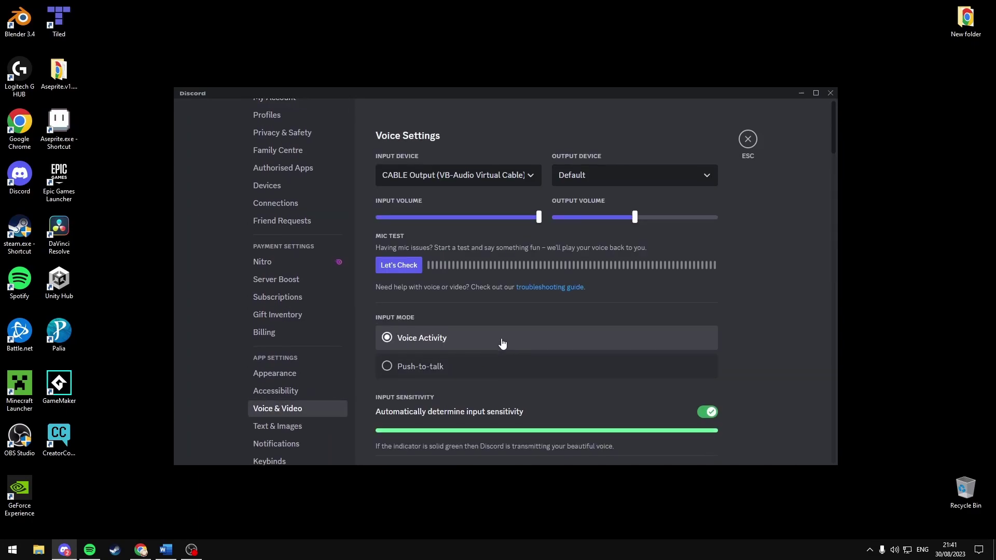
scroll(500, 341, down, 5)
scroll(511, 352, down, 5)
scroll(514, 362, down, 5)
scroll(514, 361, down, 5)
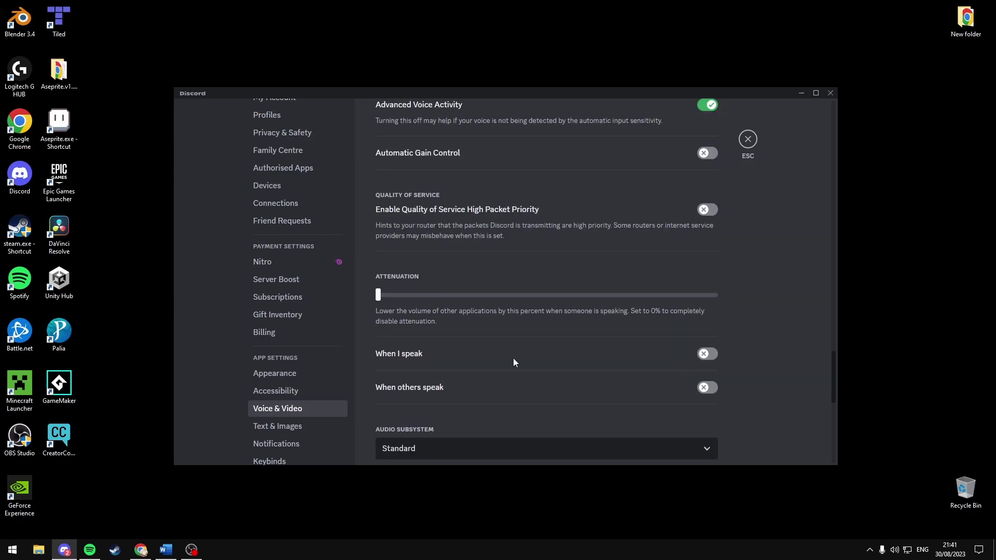
scroll(514, 361, down, 5)
scroll(513, 360, down, 5)
scroll(516, 362, down, 1)
scroll(516, 363, up, 2)
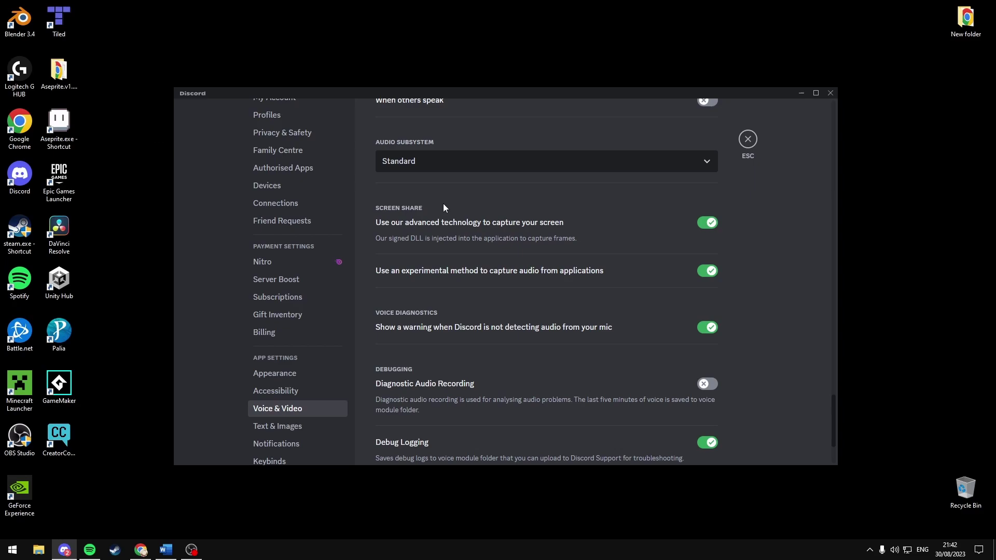
click(600, 218)
click(712, 272)
key(Escape)
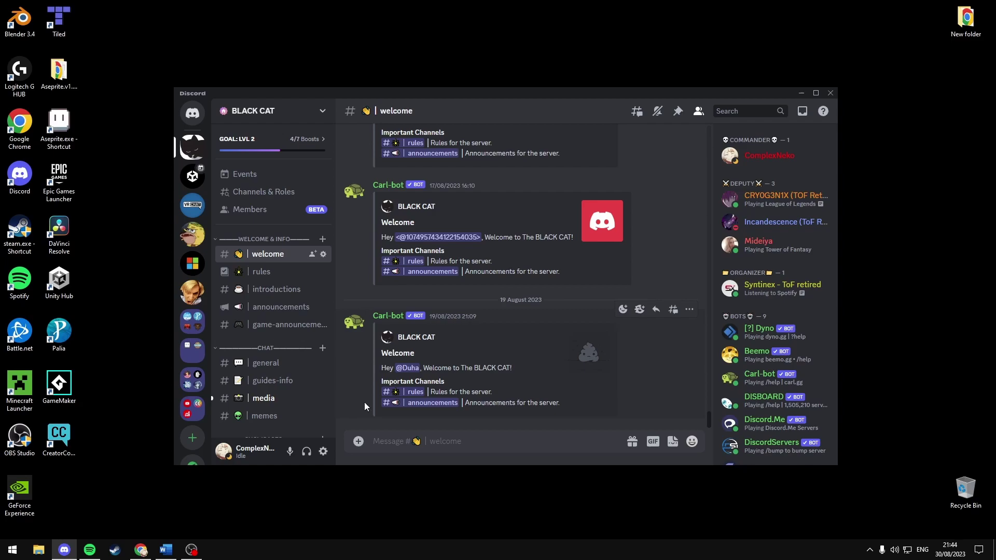
Turn off Hardware Acceleration and the OpenH264 video codec in Voice & Video settings.
click(323, 452)
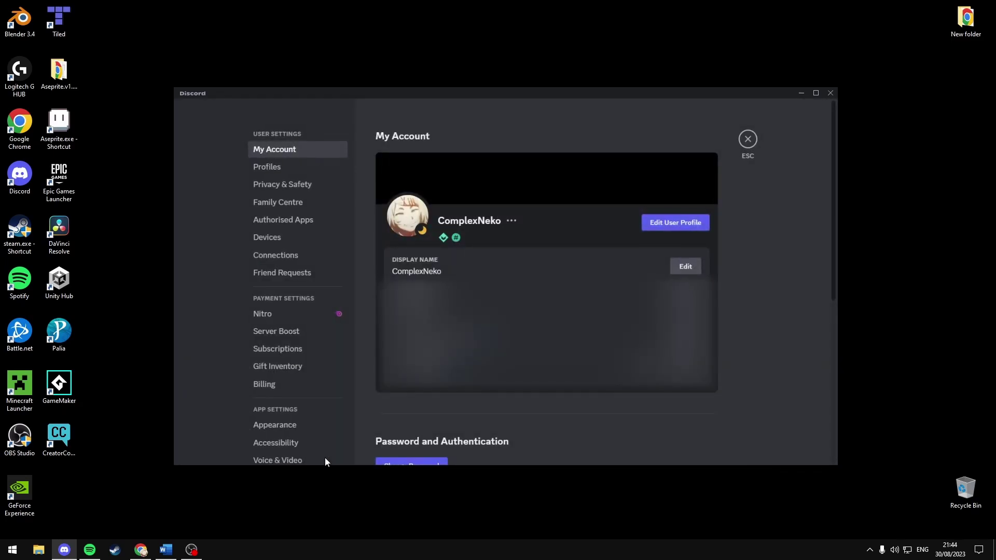
click(318, 462)
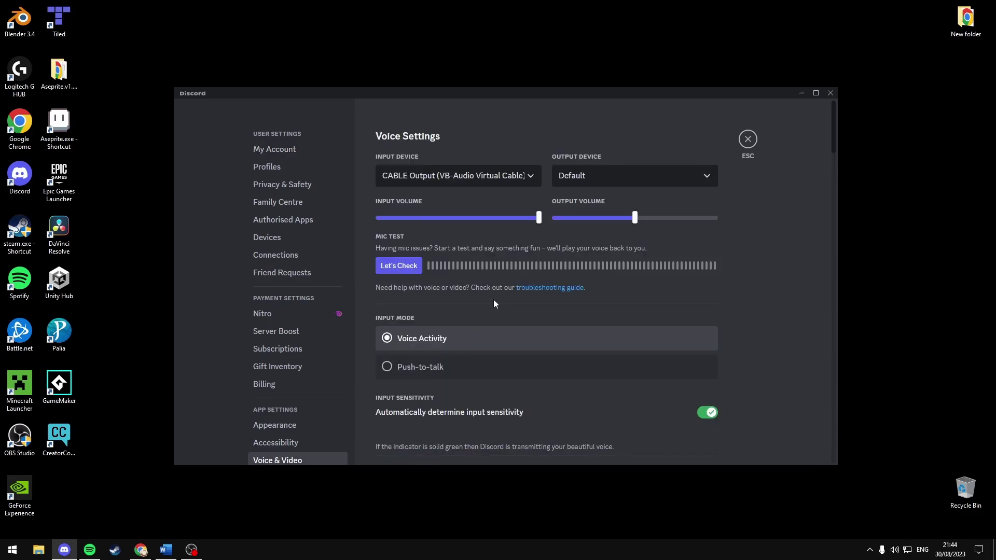
scroll(494, 303, down, 3)
scroll(494, 302, down, 1)
scroll(494, 302, down, 1)
scroll(495, 304, down, 3)
scroll(494, 304, down, 3)
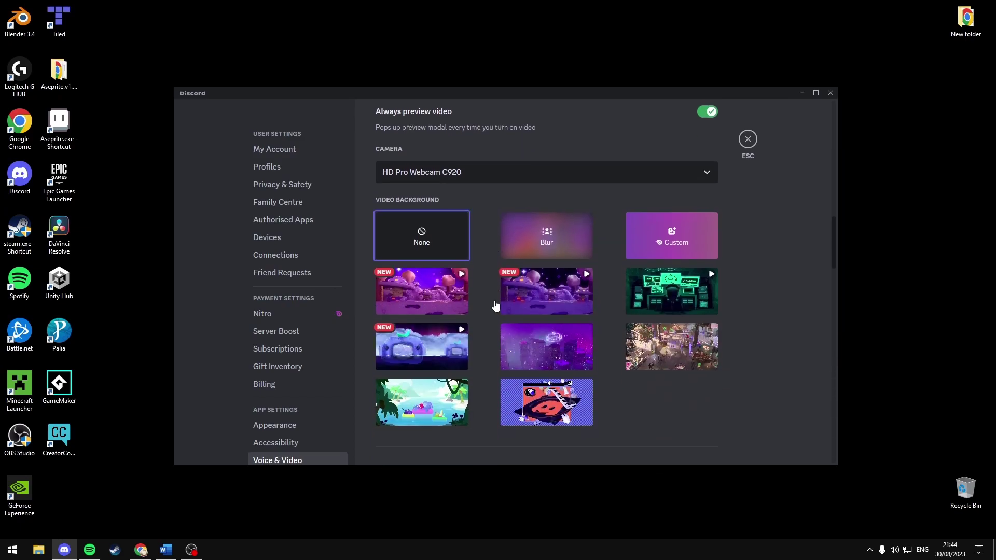
scroll(496, 307, down, 2)
scroll(496, 307, down, 3)
click(706, 308)
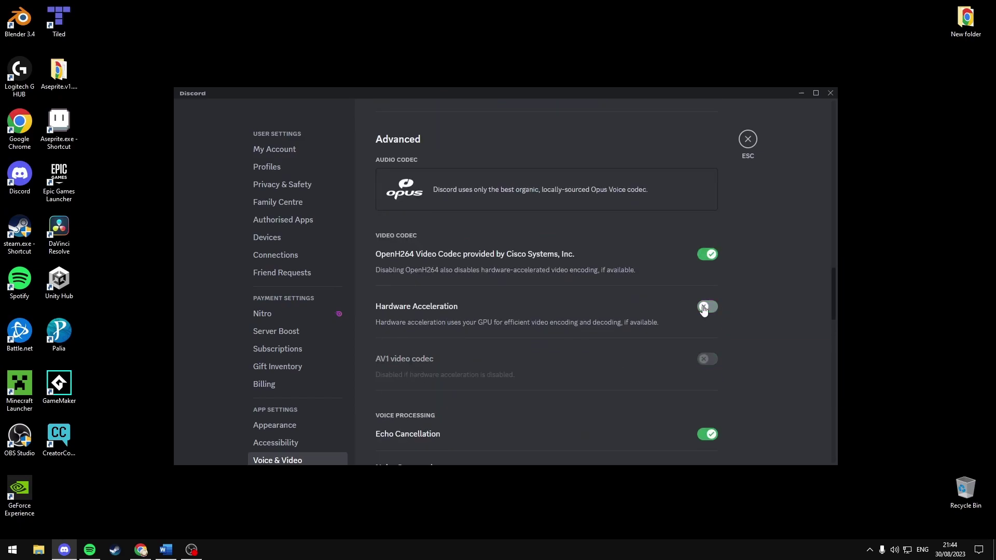
click(708, 256)
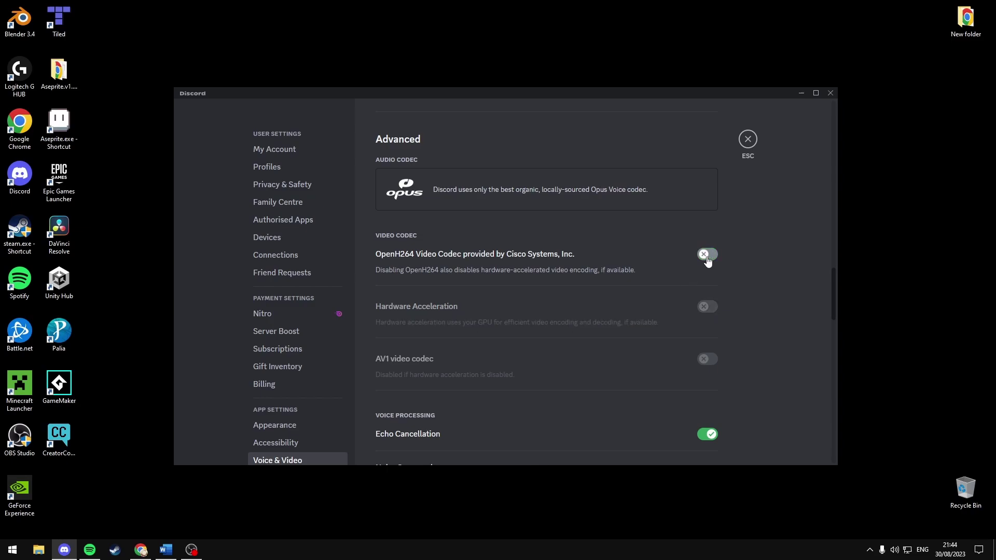
key(Escape)
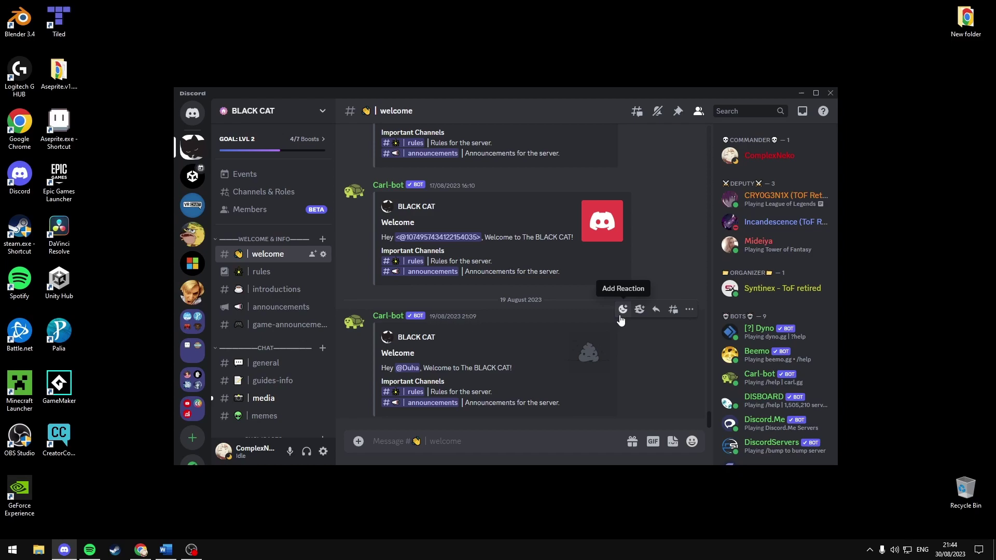
Search Start for 'gef' (GeForce Experience), then dismiss the search.
key(super)
text(gef)
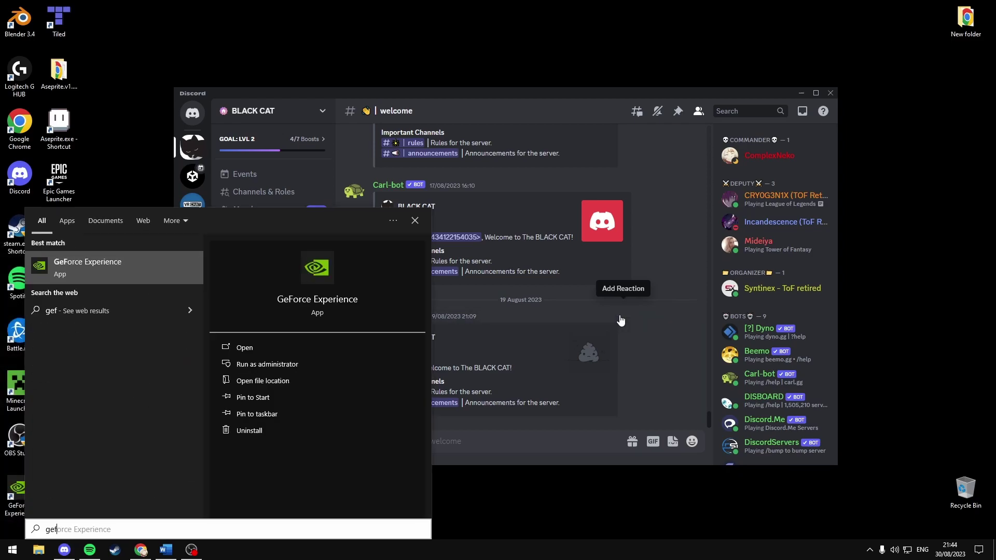
key(Return)
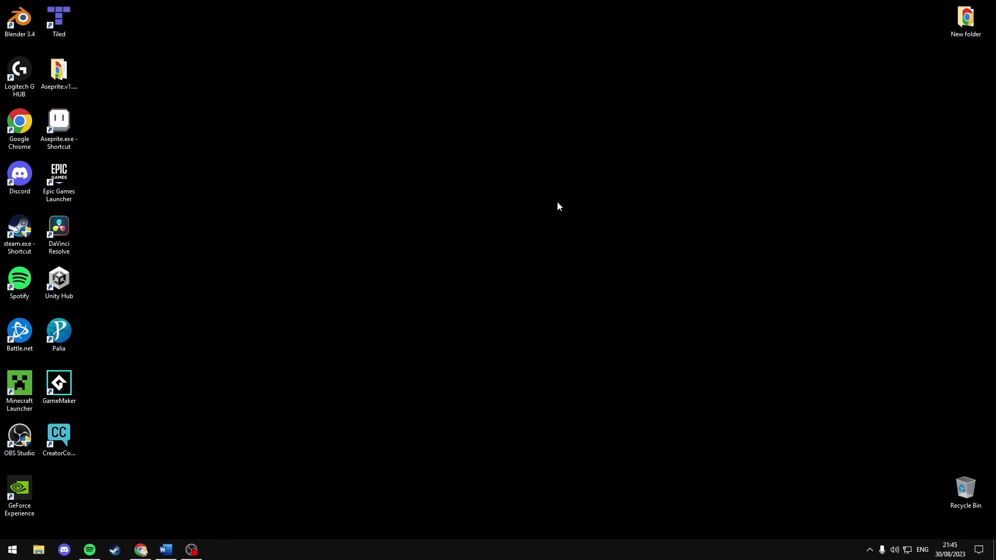
Open %appdata%\discord via Run and select all its items for deletion.
key(super+r)
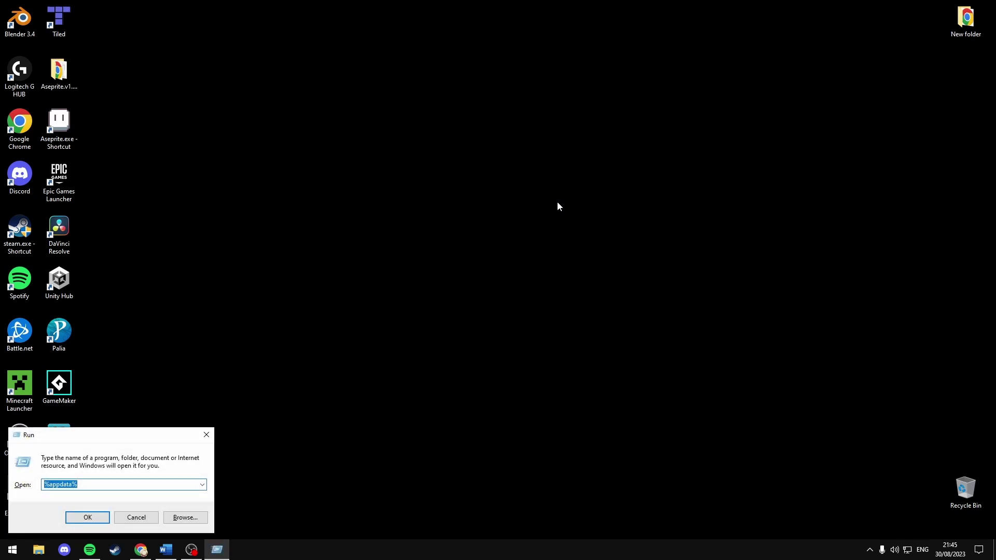
key(End)
key(Return)
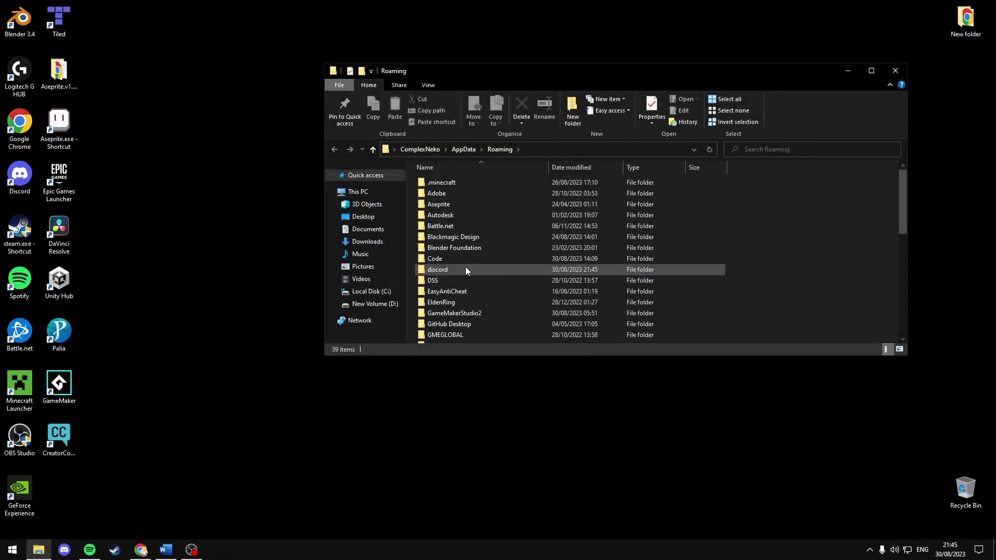
double_click(467, 270)
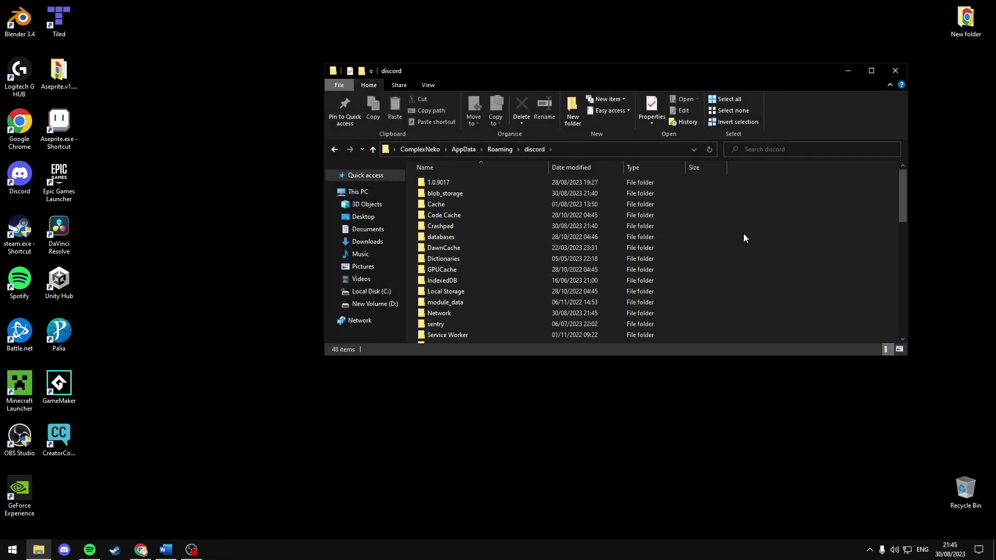
key(ctrl+a)
right_click(674, 250)
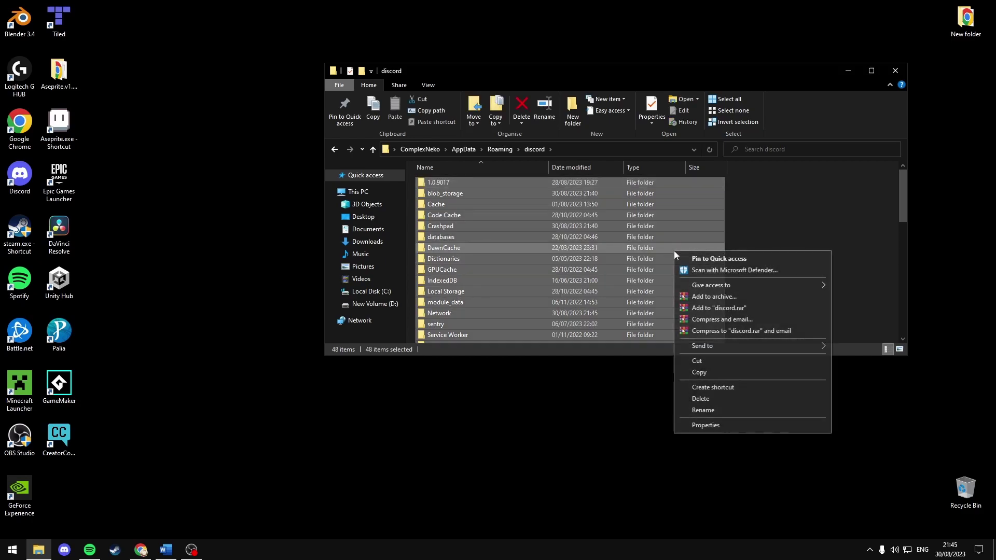
Delete the selected Discord files, then open Add or remove programs and search for Discord.
click(698, 400)
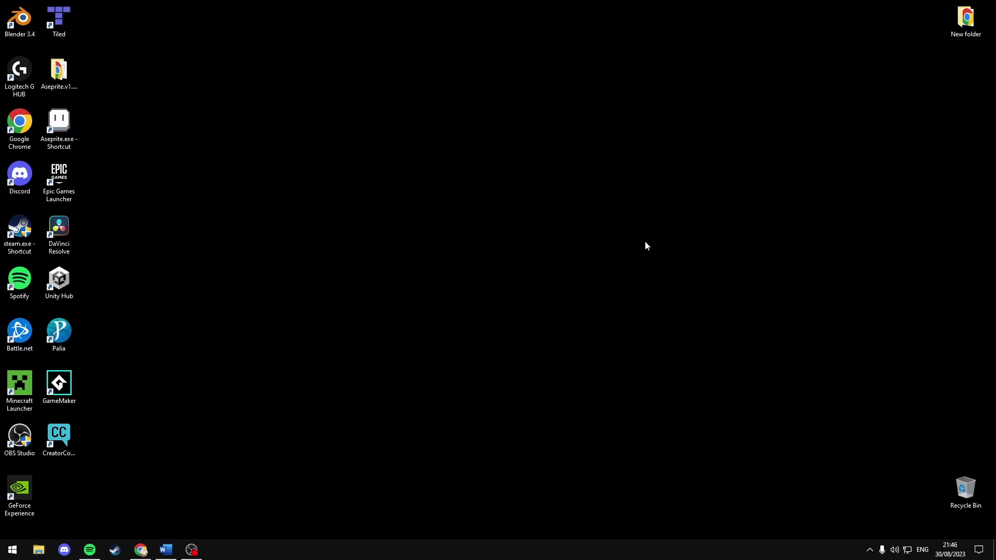
key(super)
text(ad)
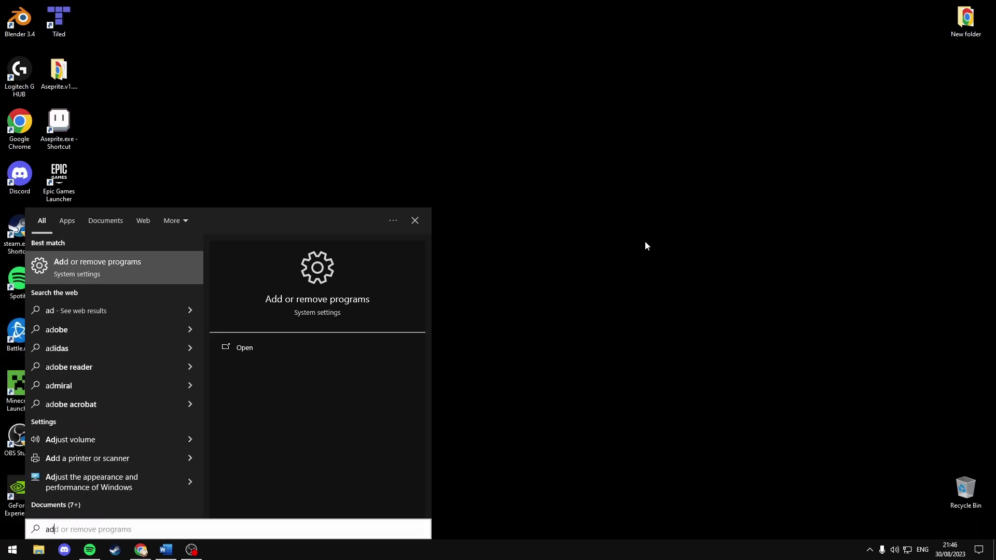
text(d o)
key(Return)
text(discord)
click(489, 361)
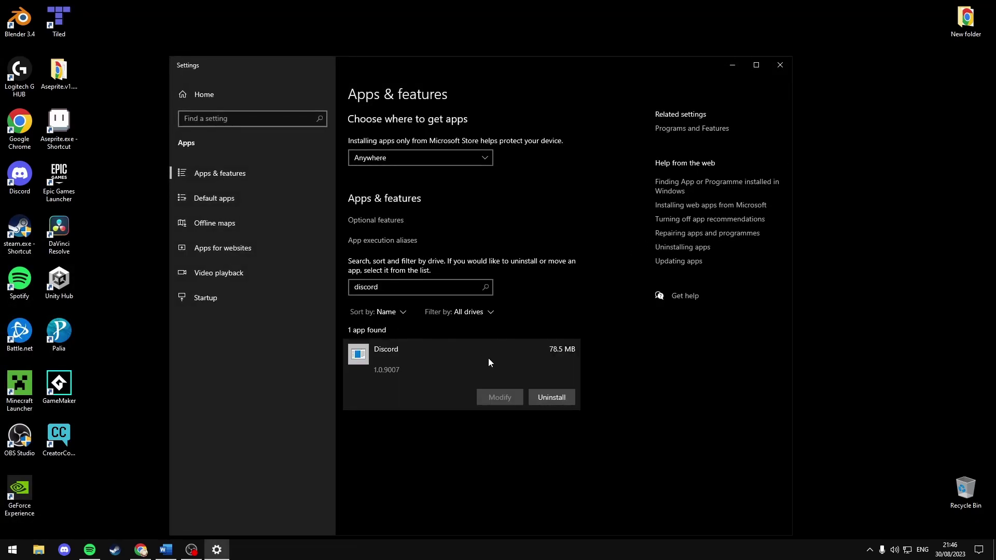